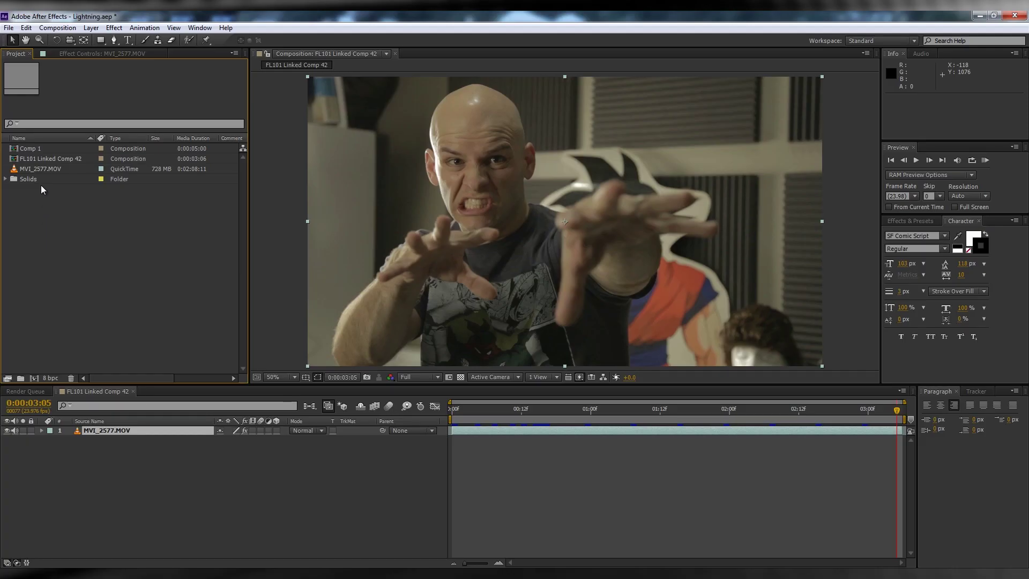
Add Comp 1 as a layer above MVI_2577.MOV in FL101 Linked Comp 42 and set its mode to Add
{"action": "left_click", "coordinate": [31, 150]}
{"action": "left_click", "coordinate": [37, 159], "text": "shift"}
{"action": "left_click_drag", "start_coordinate": [37, 159], "coordinate": [37, 165]}
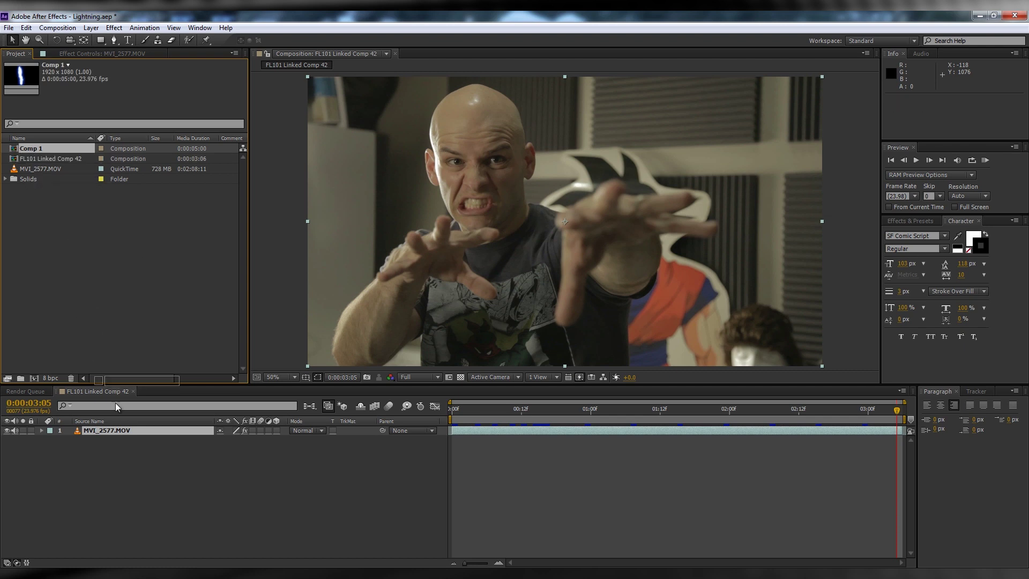
{"action": "left_click_drag", "start_coordinate": [114, 433], "coordinate": [114, 431]}
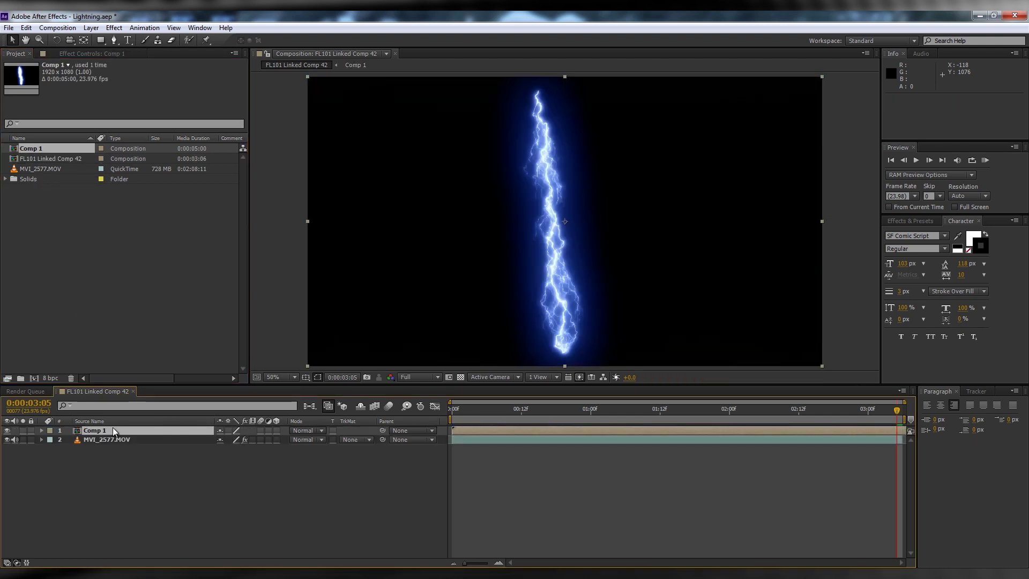
{"action": "left_click", "coordinate": [305, 431]}
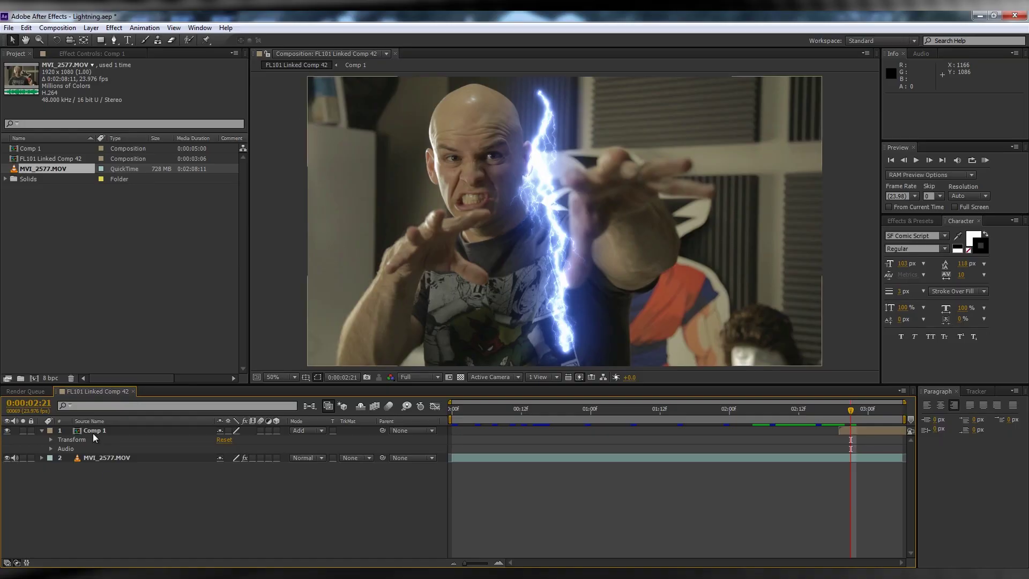
Copy MVI_2577.MOV from FL101 Linked Comp 42 into Comp 1 and move it to the bottom of the stack
{"action": "double_click", "coordinate": [93, 430]}
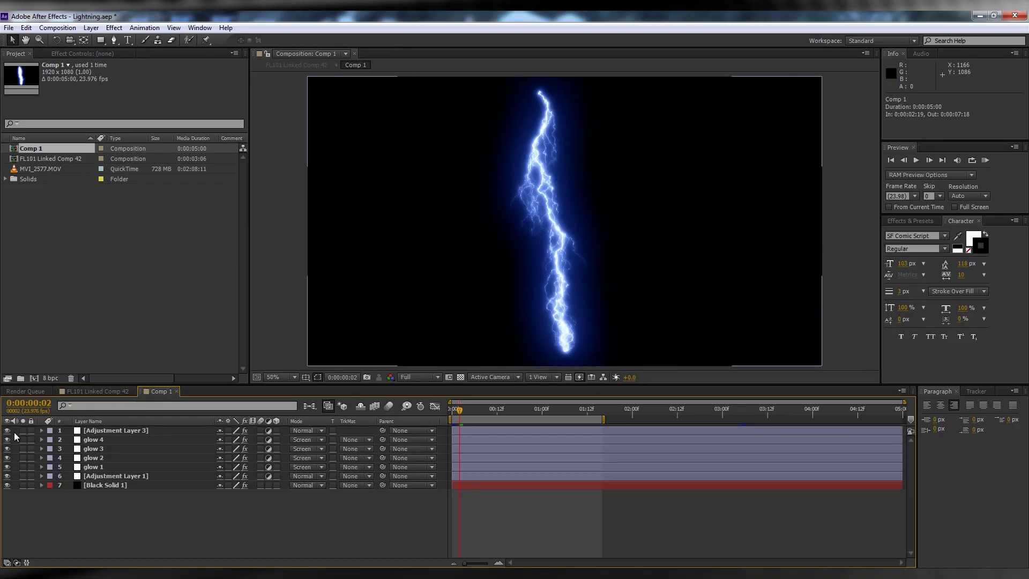
{"action": "left_click", "coordinate": [75, 392]}
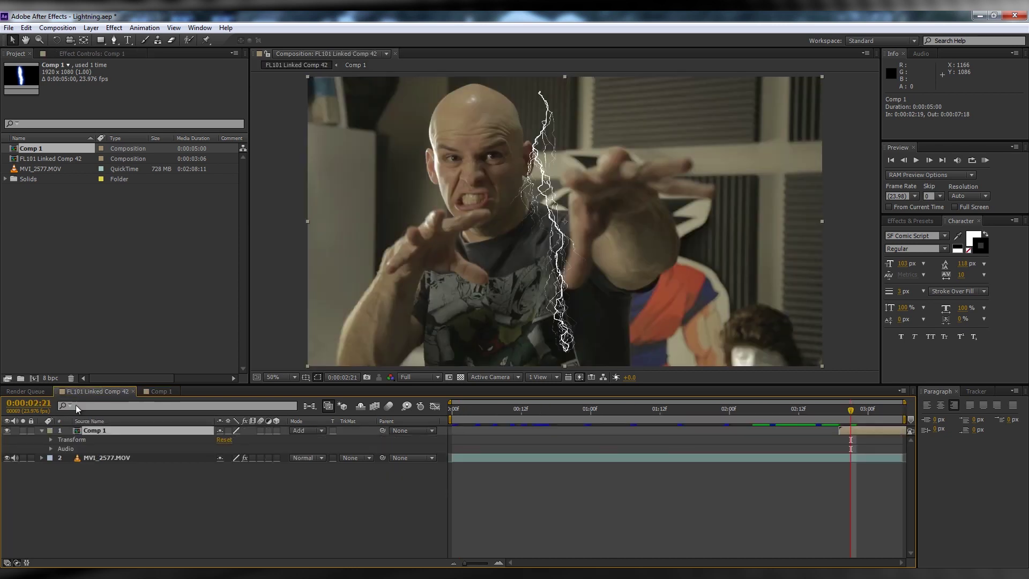
{"action": "left_click", "coordinate": [101, 456]}
{"action": "key", "text": "ctrl+c"}
{"action": "left_click", "coordinate": [159, 395]}
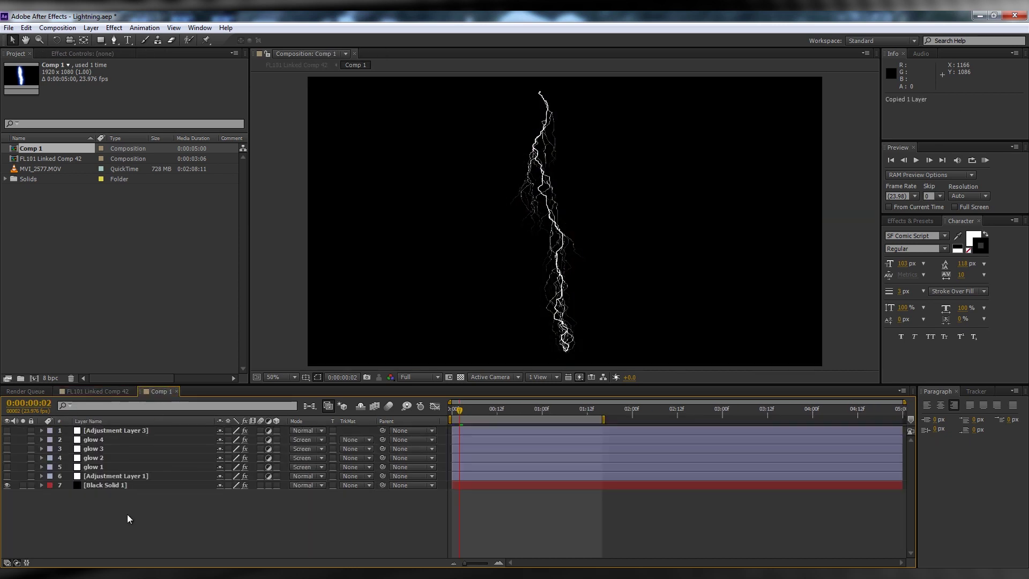
{"action": "key", "text": "ctrl+v"}
{"action": "left_click_drag", "start_coordinate": [107, 430], "coordinate": [104, 504]}
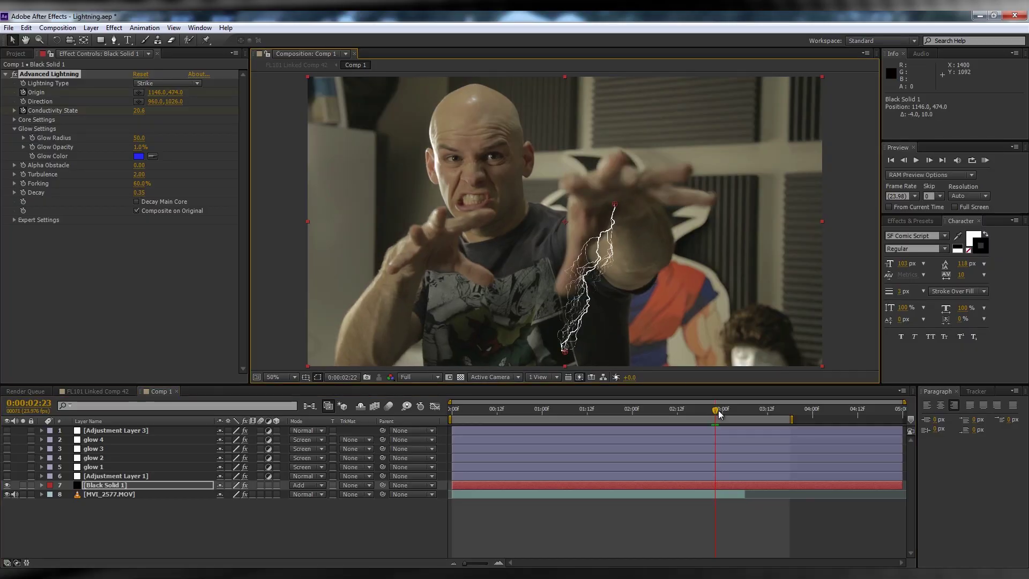
Keyframe the lightning Origin onto the moving hand across frames and enter a Direction value of 0
{"action": "left_click_drag", "start_coordinate": [616, 202], "coordinate": [615, 209]}
{"action": "key", "text": "Page_Down"}
{"action": "key", "text": "Page_Down"}
{"action": "key", "text": "Page_Down"}
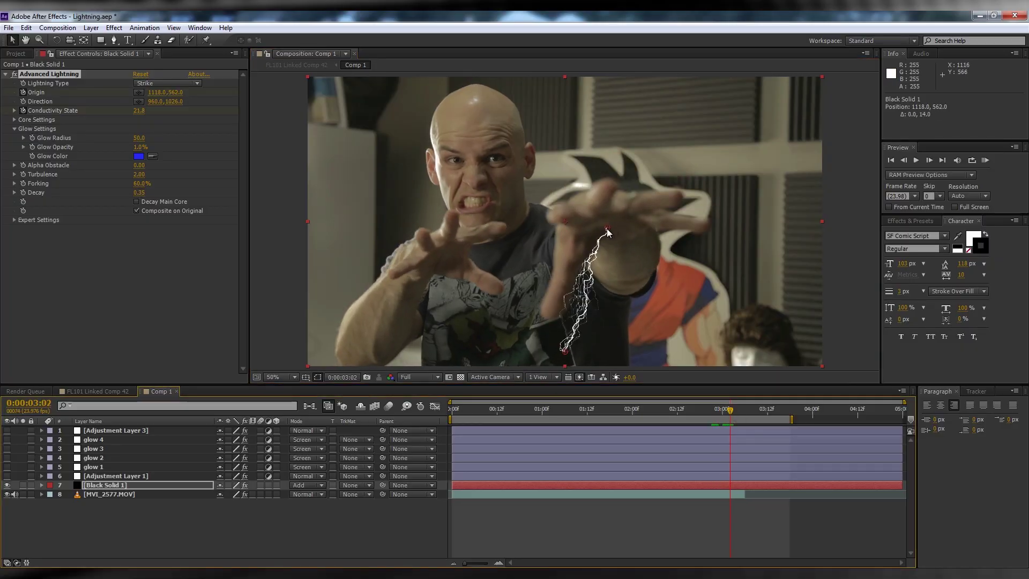
{"action": "left_click_drag", "start_coordinate": [609, 228], "coordinate": [612, 235]}
{"action": "key", "text": "Page_Down"}
{"action": "key", "text": "Page_Down"}
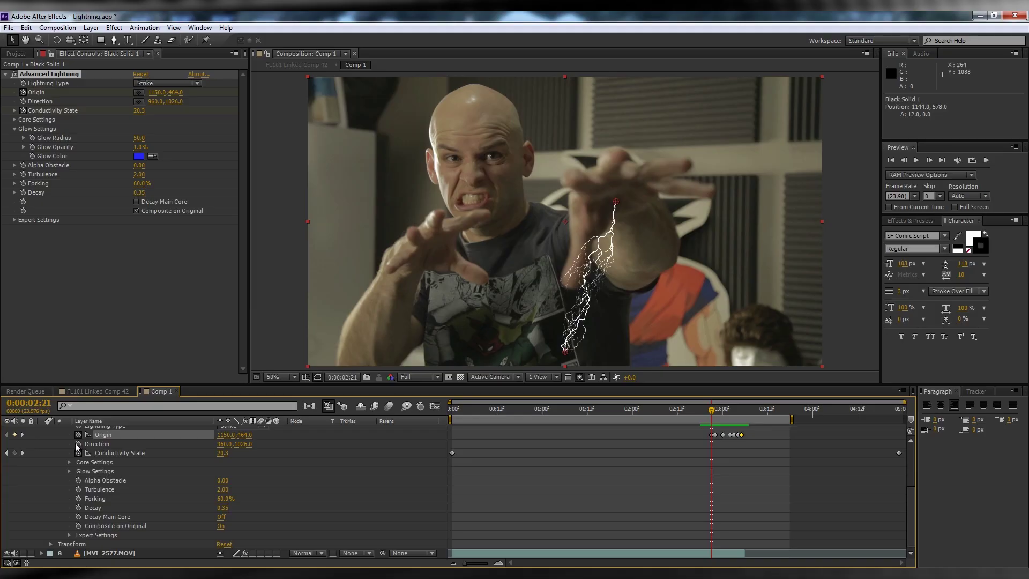
{"action": "type", "text": "0"}
{"action": "key", "text": "Return"}
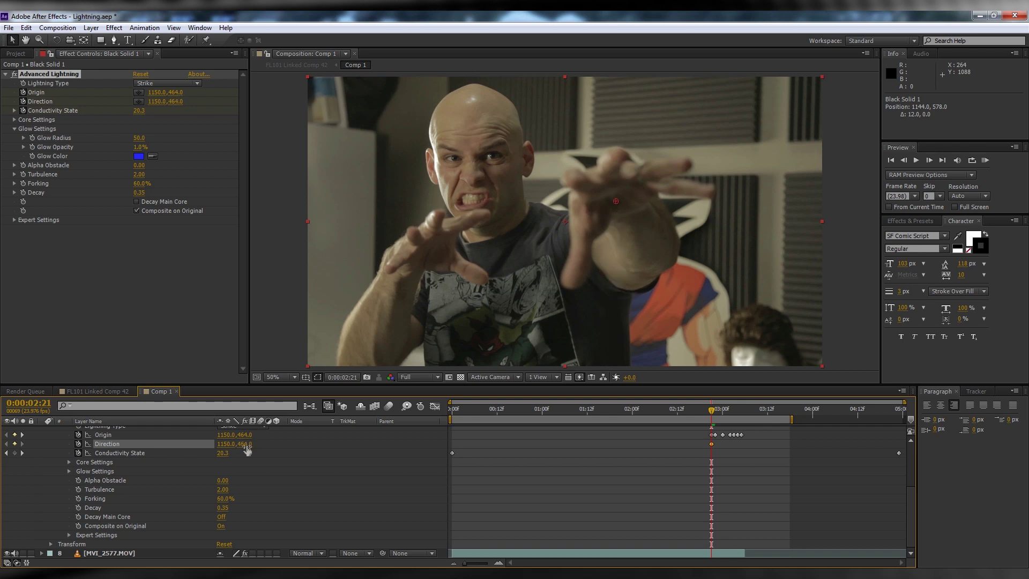
At 0:00:02:23, aim the bolt's Direction point toward the right edge of the frame
{"action": "left_click_drag", "start_coordinate": [714, 411], "coordinate": [714, 410]}
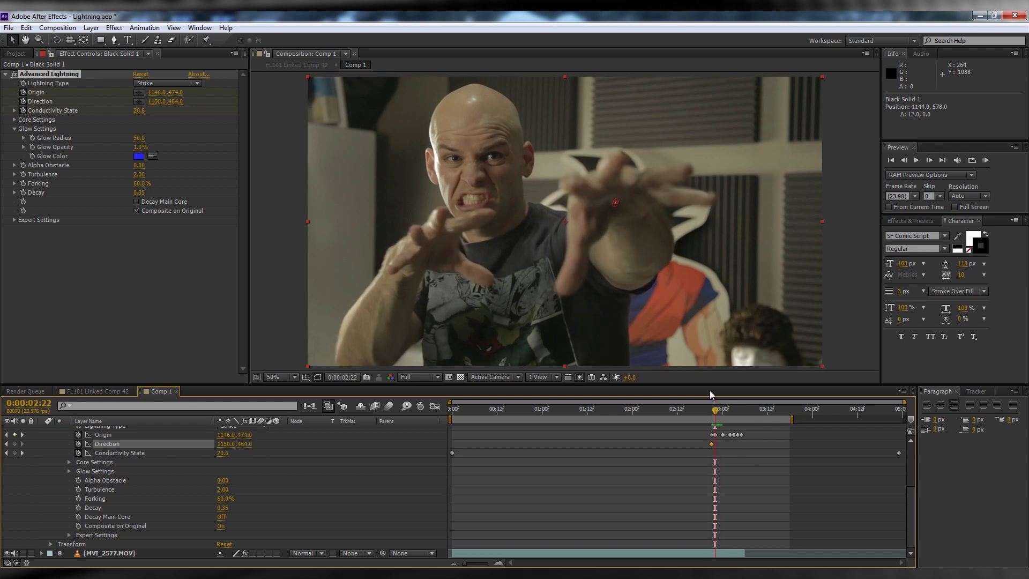
{"action": "left_click", "coordinate": [719, 415]}
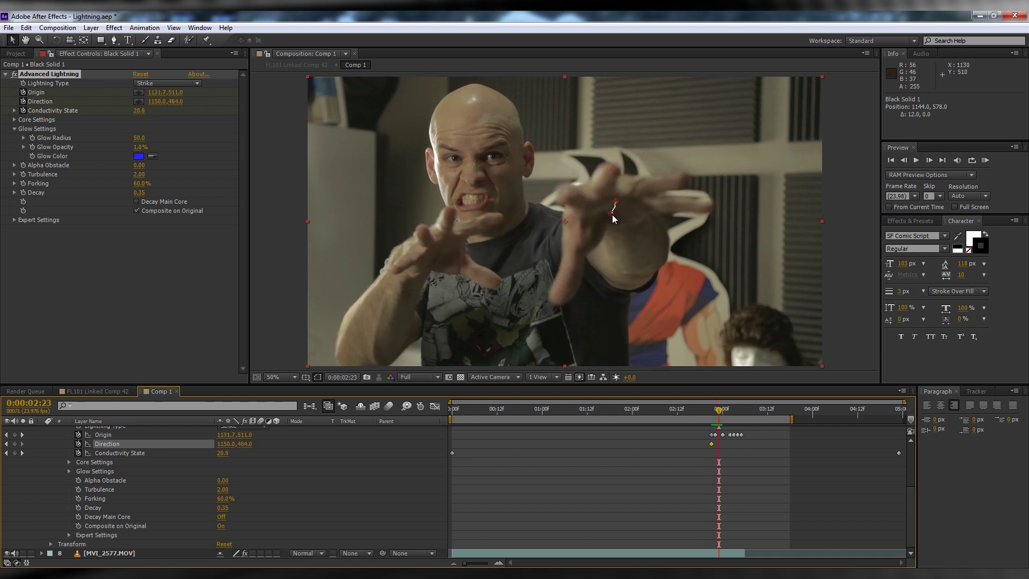
{"action": "left_click_drag", "start_coordinate": [614, 218], "coordinate": [615, 216]}
{"action": "key", "text": "ctrl+z"}
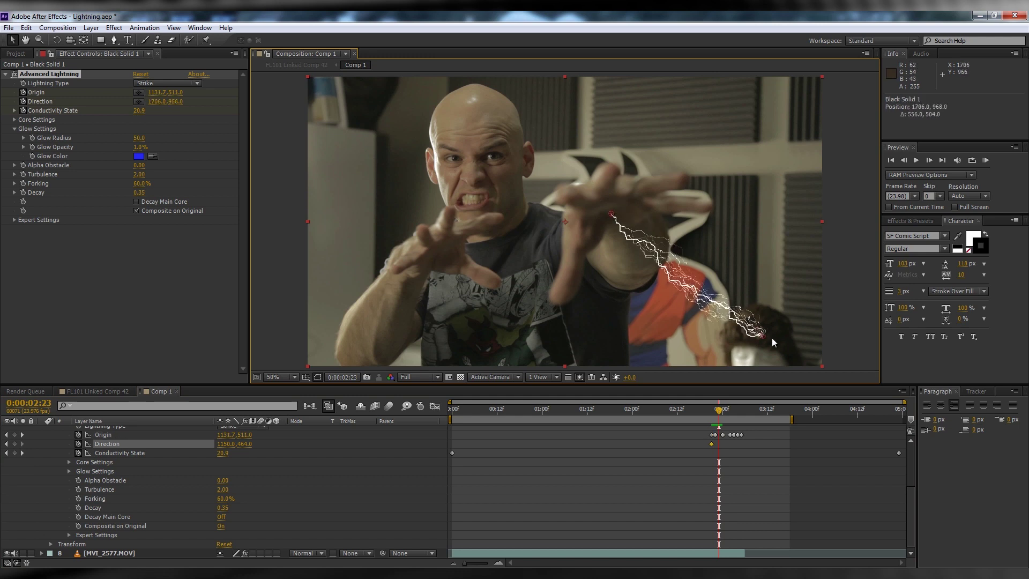
{"action": "left_click_drag", "start_coordinate": [772, 337], "coordinate": [870, 365]}
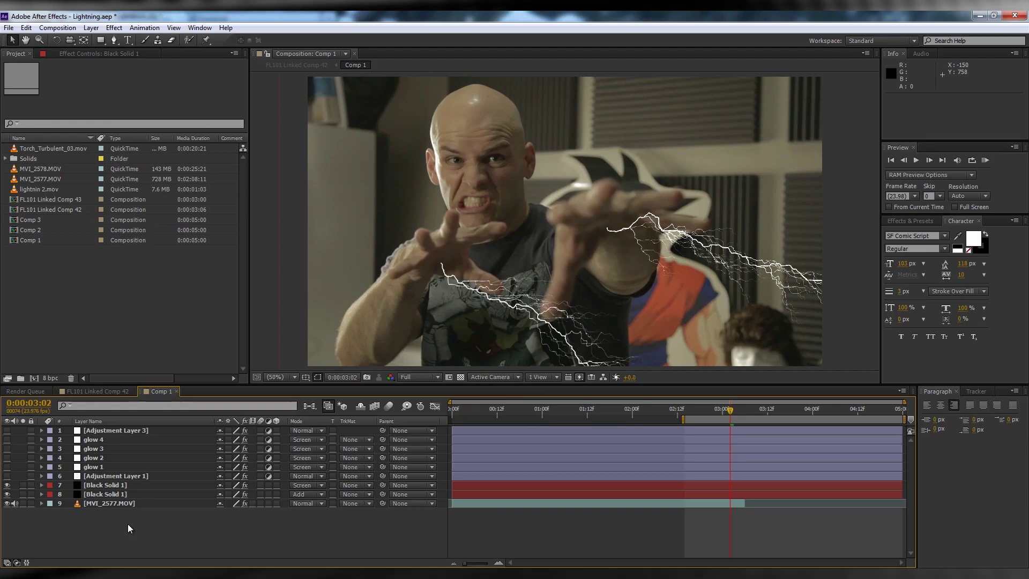
Hide MVI_2577.MOV, set the second lightning layer to Normal, and enable the blue-glow adjustment layer
{"action": "left_click", "coordinate": [7, 503]}
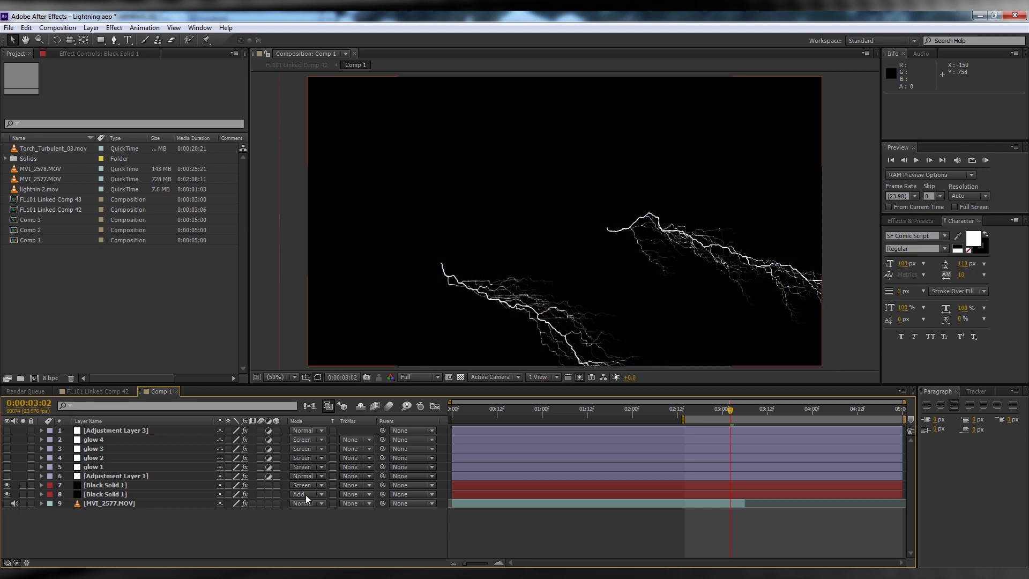
{"action": "left_click", "coordinate": [305, 495]}
{"action": "left_click", "coordinate": [348, 26]}
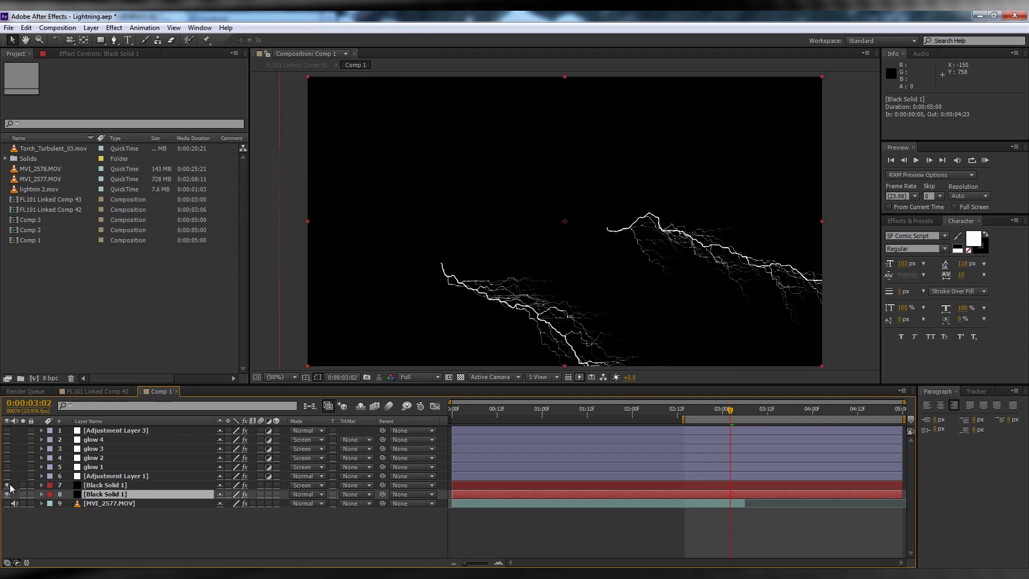
{"action": "left_click", "coordinate": [7, 430]}
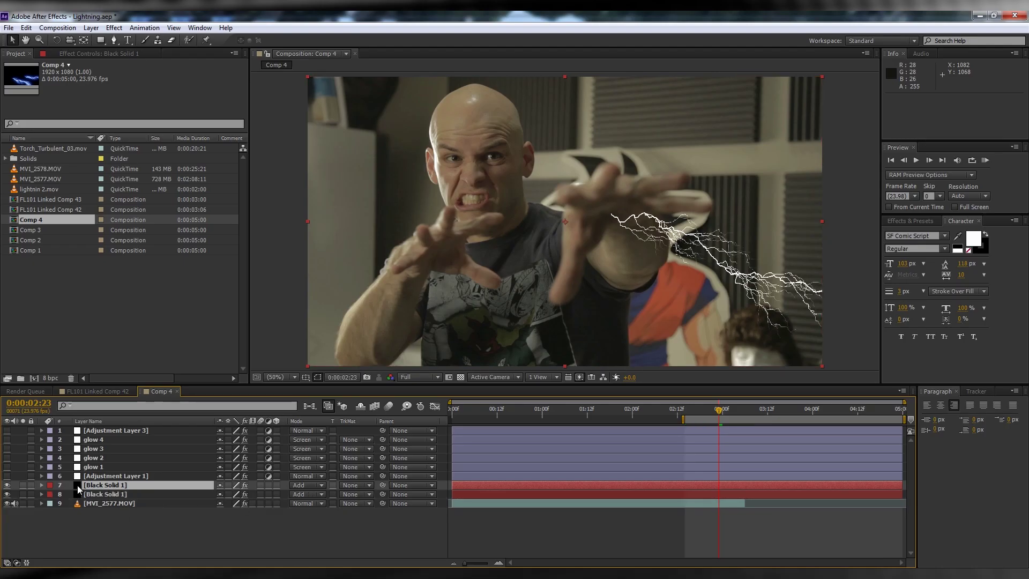
Clear the lightning's Origin and Direction keyframes and move its start point left onto the hand
{"action": "key", "text": "e"}
{"action": "left_click", "coordinate": [60, 494]}
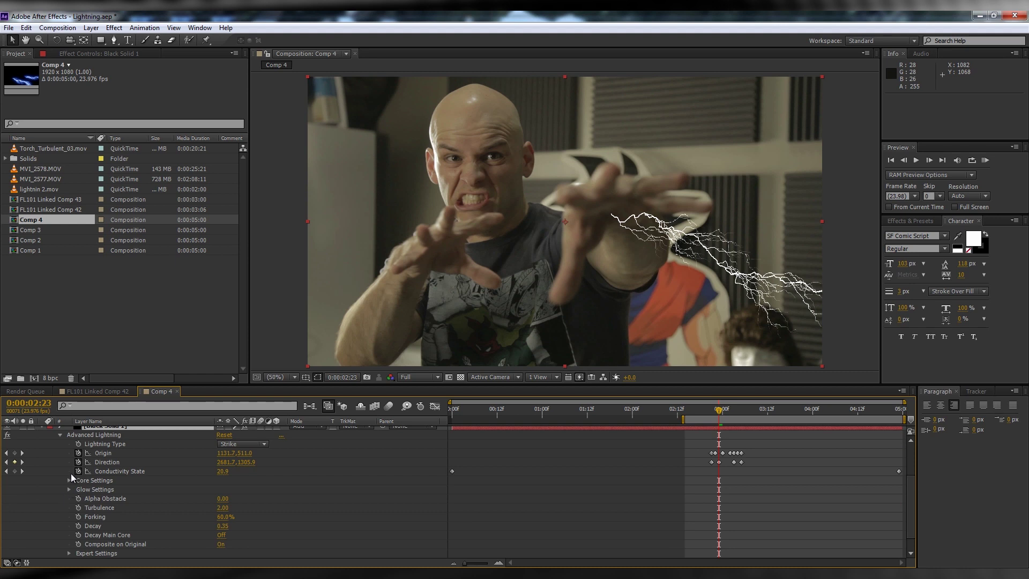
{"action": "left_click", "coordinate": [78, 453]}
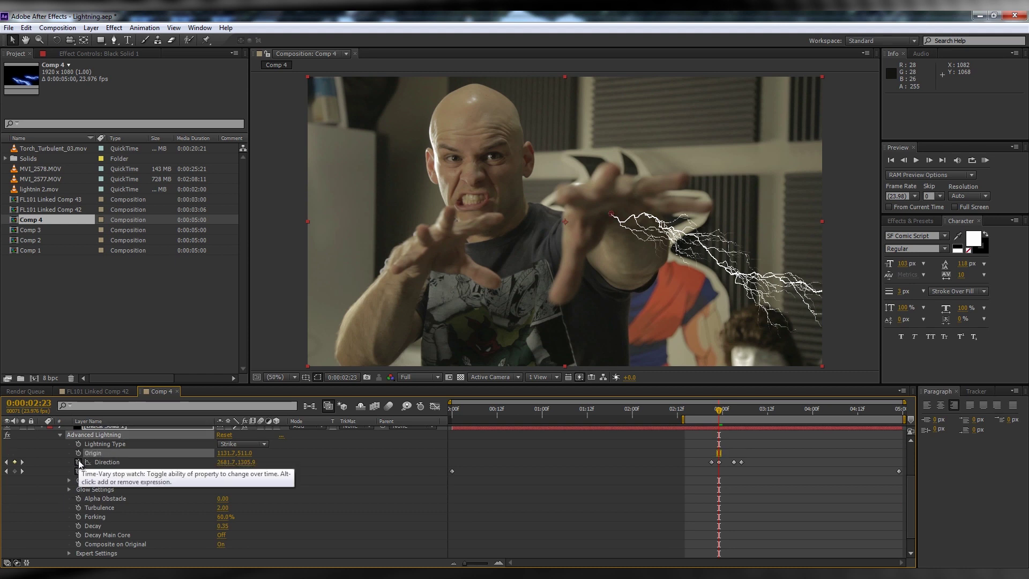
{"action": "left_click", "coordinate": [78, 462]}
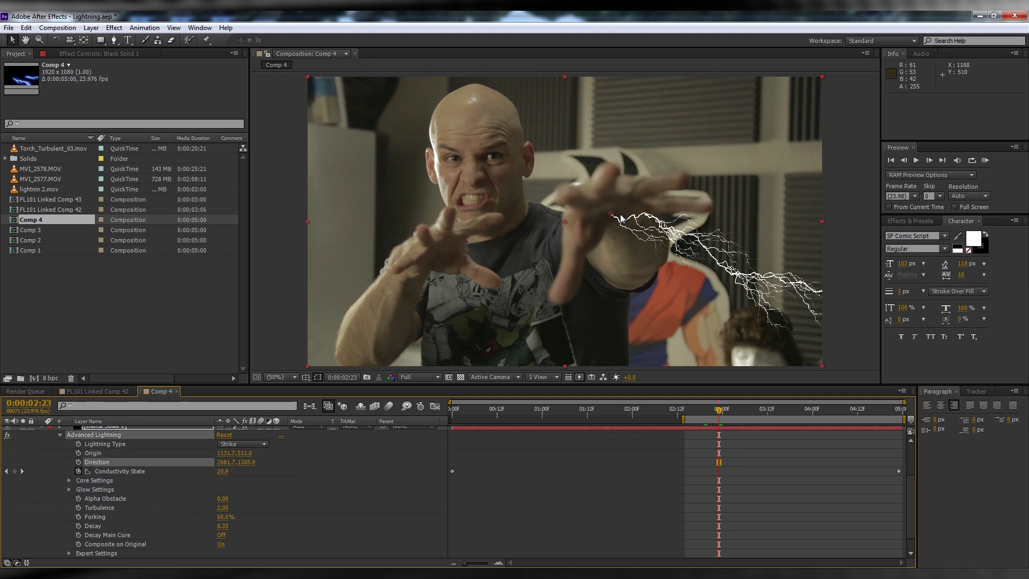
{"action": "left_click_drag", "start_coordinate": [610, 217], "coordinate": [446, 259]}
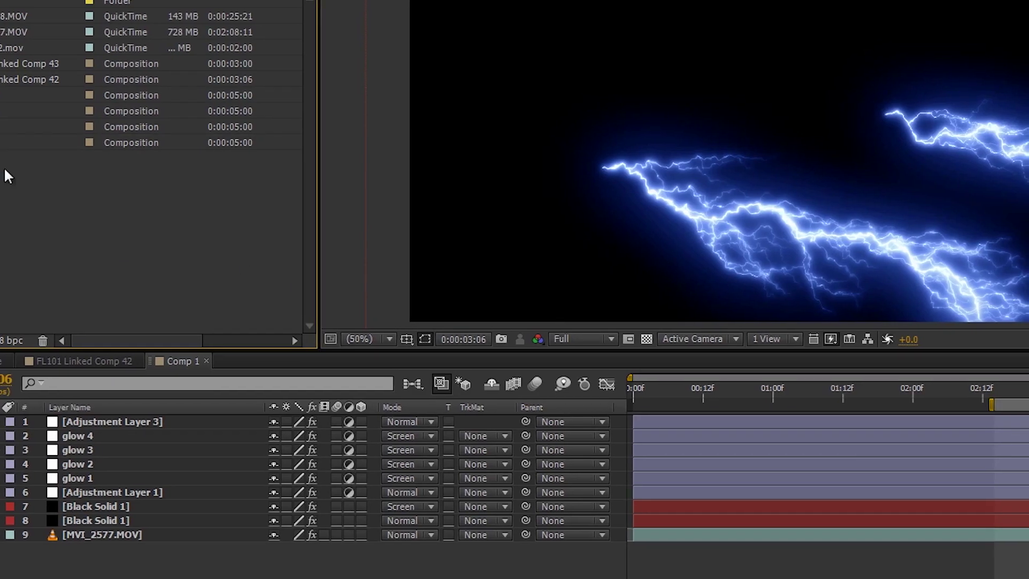
Duplicate the lightning composition as Comp 5 and delete its lower-left bolt layer
{"action": "key", "text": "ctrl+d"}
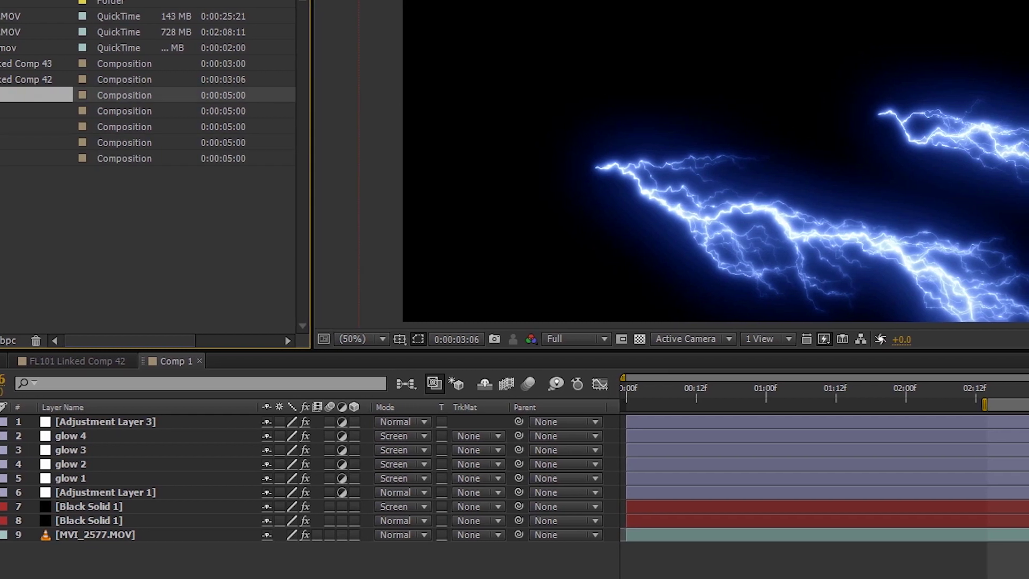
{"action": "double_click", "coordinate": [32, 95]}
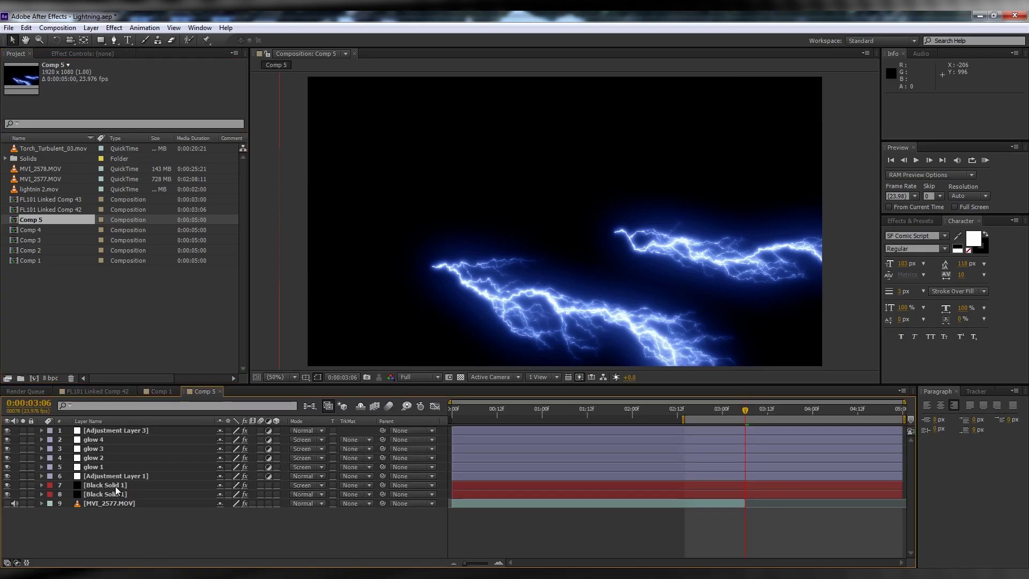
{"action": "left_click", "coordinate": [115, 486]}
{"action": "key", "text": "Delete"}
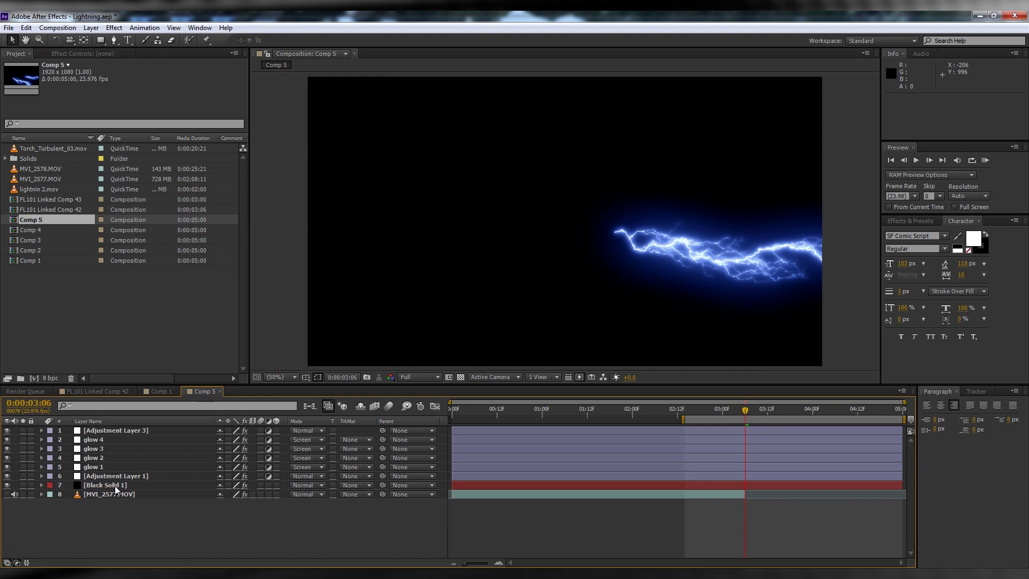
In Comp 1, delete the extra Black Solid 1 lightning layer
{"action": "left_click", "coordinate": [30, 282]}
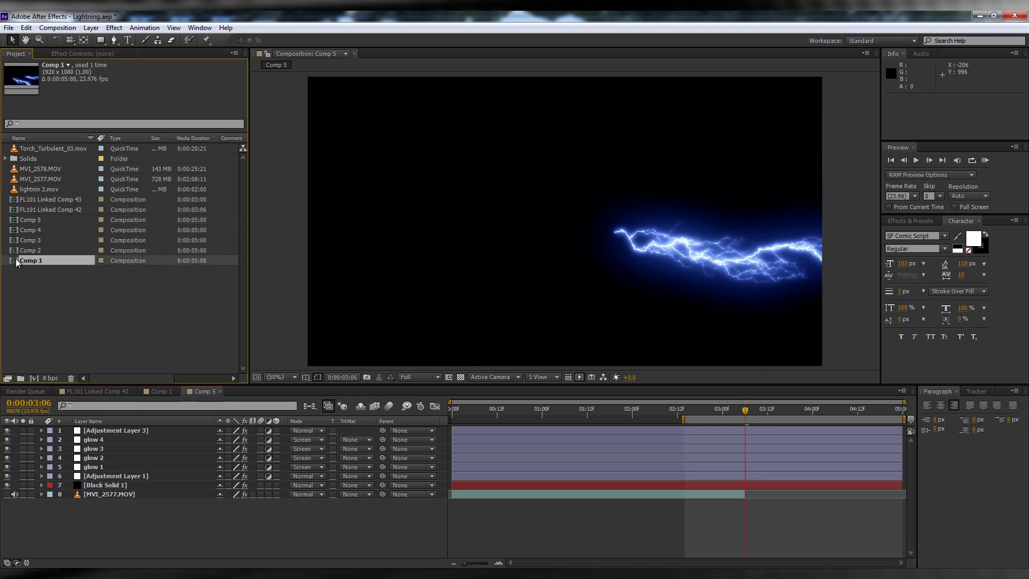
{"action": "double_click", "coordinate": [15, 261]}
{"action": "left_click", "coordinate": [112, 494]}
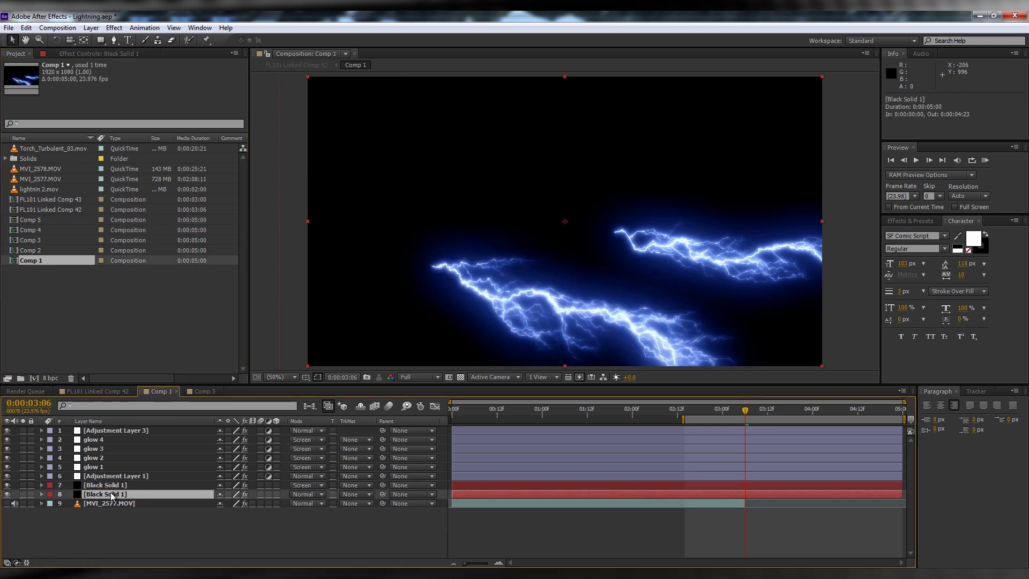
{"action": "key", "text": "Delete"}
Compare the bolts in Comp 5 and Comp 1, then show only the MVI_2577.MOV footage
{"action": "left_click", "coordinate": [199, 391]}
{"action": "left_click", "coordinate": [169, 390]}
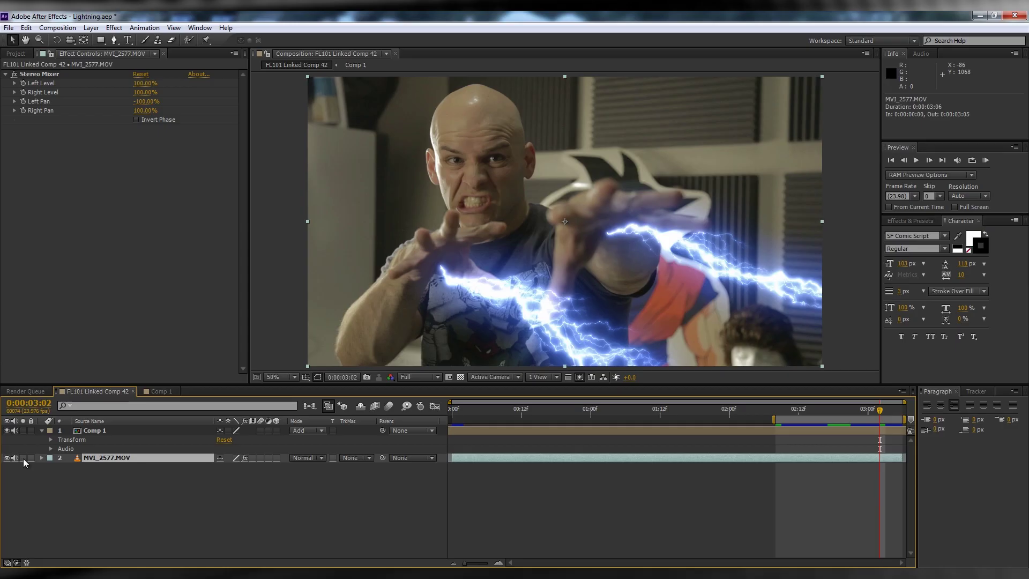
{"action": "left_click", "coordinate": [24, 457]}
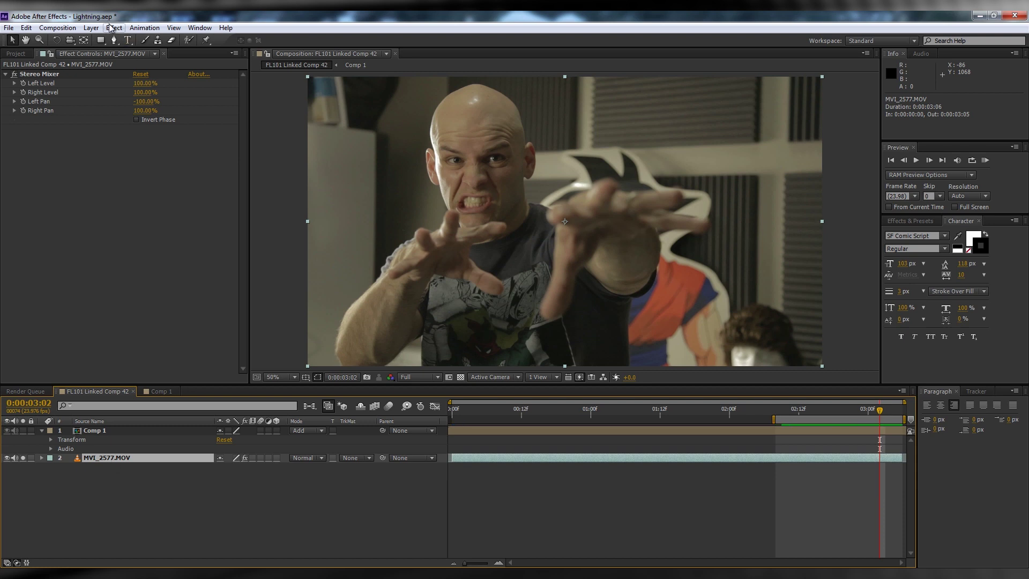
Add a new adjustment layer with Brightness & Contrast, raising Brightness to 60 and Contrast to 47
{"action": "left_click", "coordinate": [89, 28]}
{"action": "mouse_move", "coordinate": [97, 39]}
{"action": "left_click", "coordinate": [300, 111]}
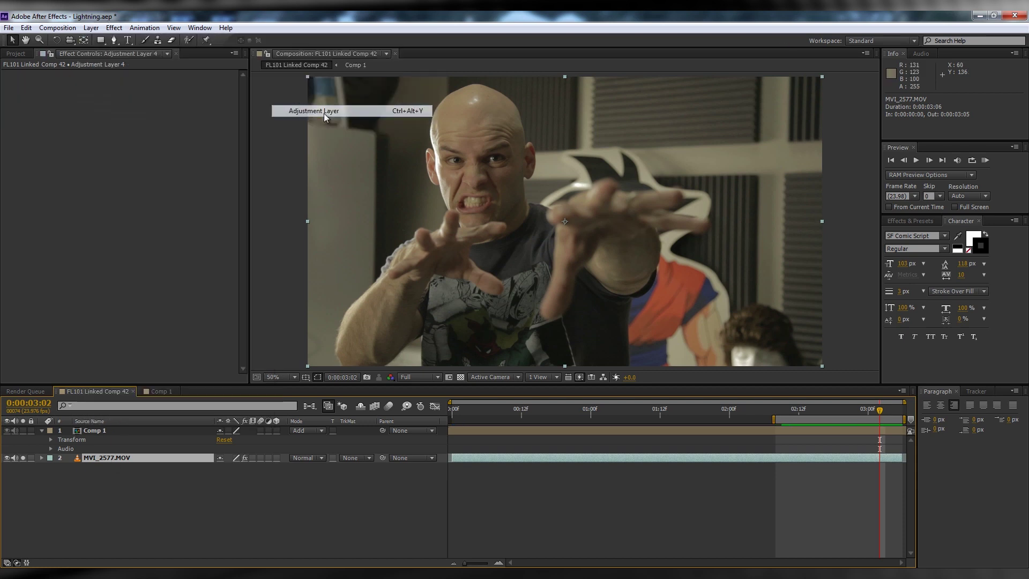
{"action": "left_click", "coordinate": [115, 28]}
{"action": "mouse_move", "coordinate": [172, 109]}
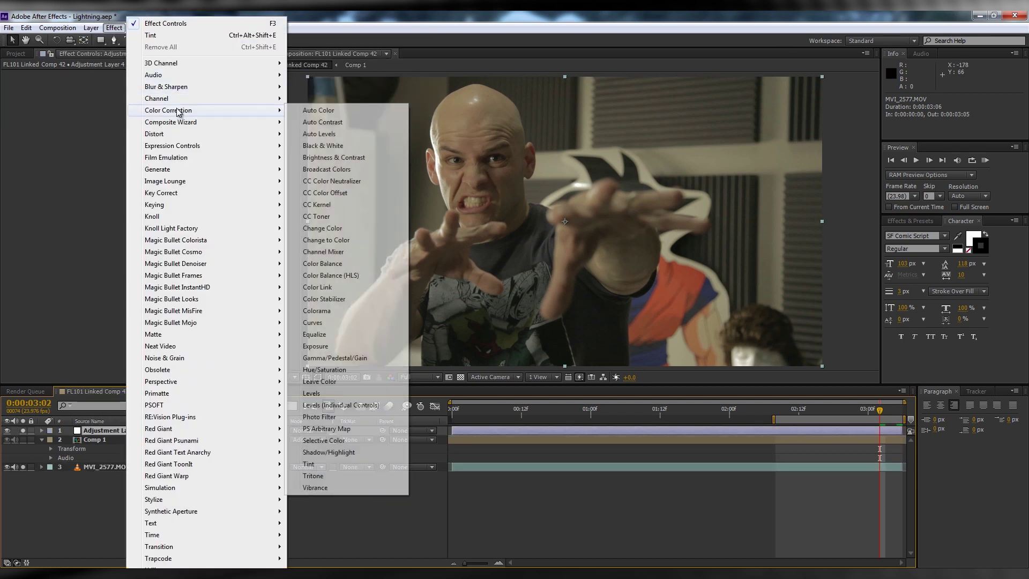
{"action": "left_click", "coordinate": [339, 158]}
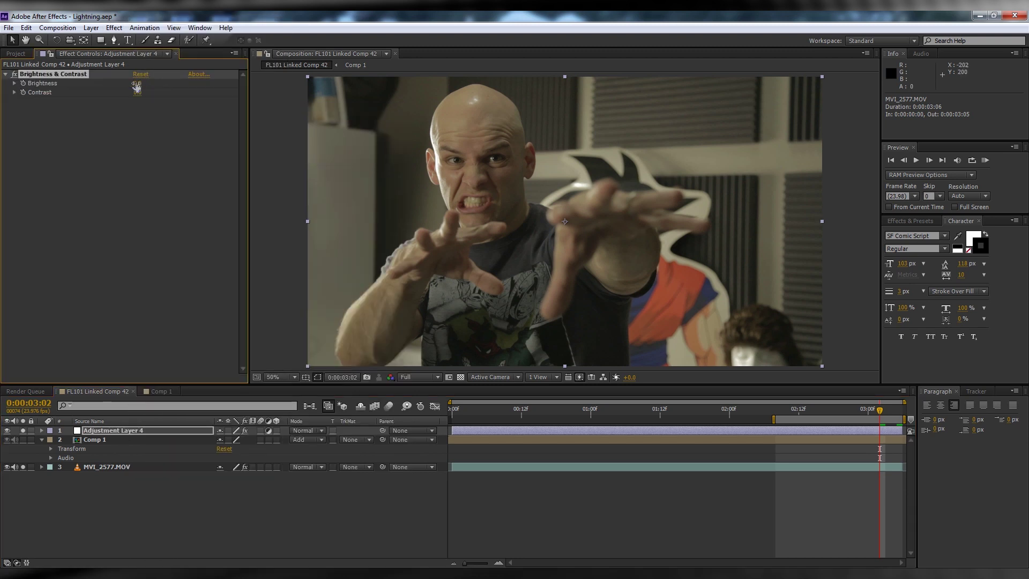
{"action": "left_click_drag", "start_coordinate": [136, 84], "coordinate": [164, 96]}
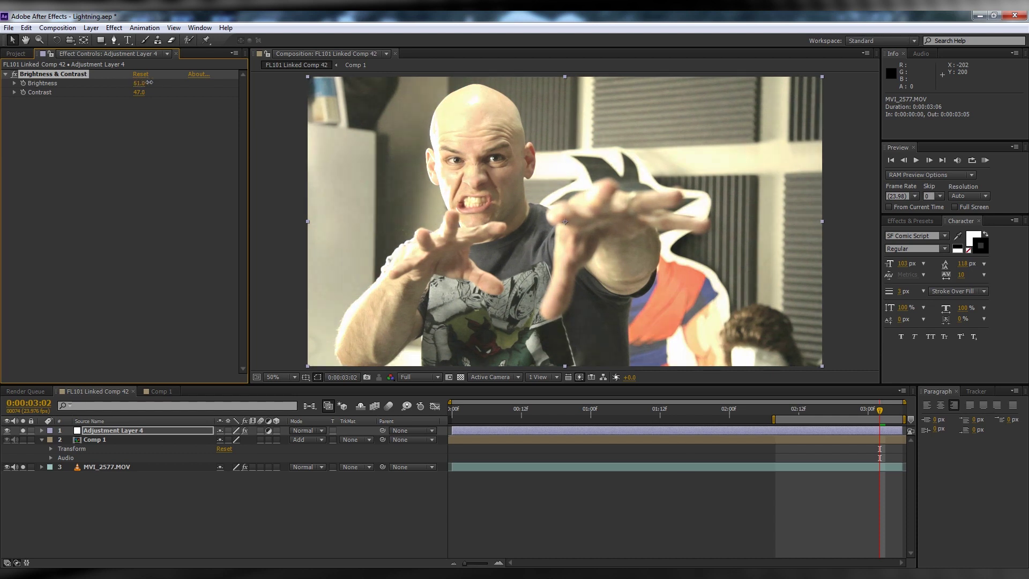
Apply Tint to the adjustment layer with whites mapped to blue and Amount to Tint set to 30
{"action": "left_click", "coordinate": [113, 27]}
{"action": "mouse_move", "coordinate": [171, 110]}
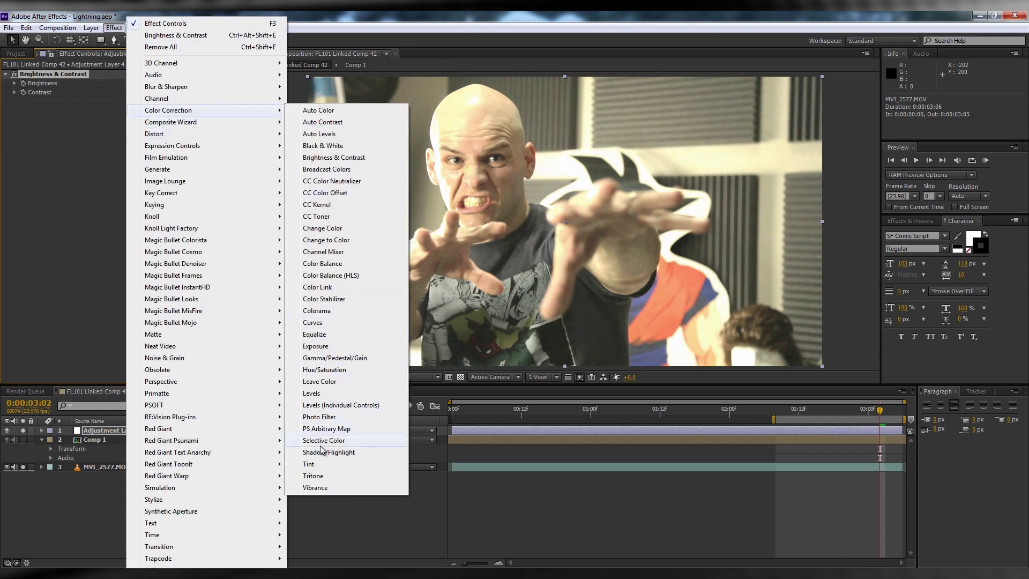
{"action": "left_click", "coordinate": [309, 463]}
{"action": "left_click", "coordinate": [139, 119]}
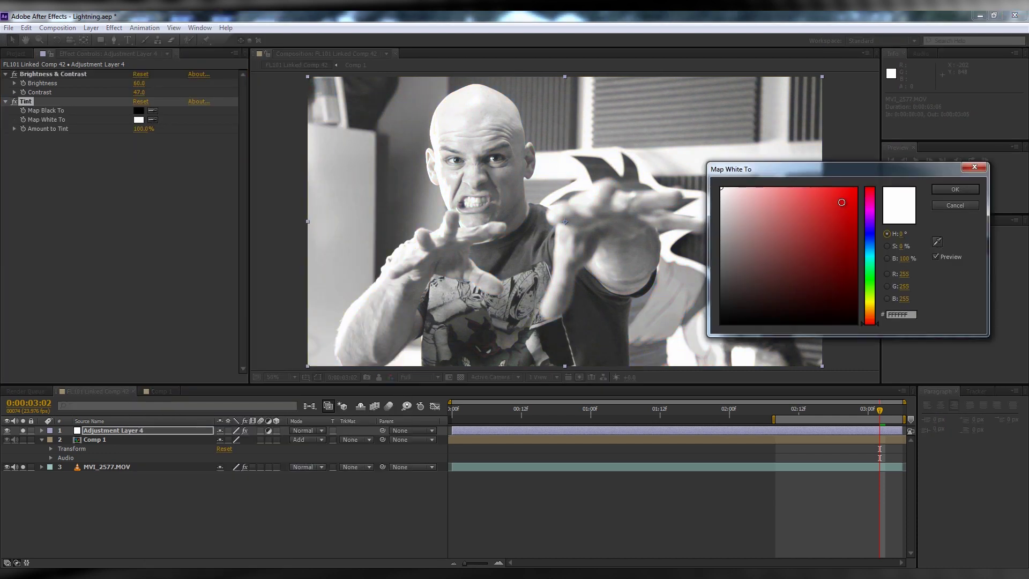
{"action": "left_click_drag", "start_coordinate": [870, 251], "coordinate": [869, 234]}
{"action": "left_click", "coordinate": [955, 189]}
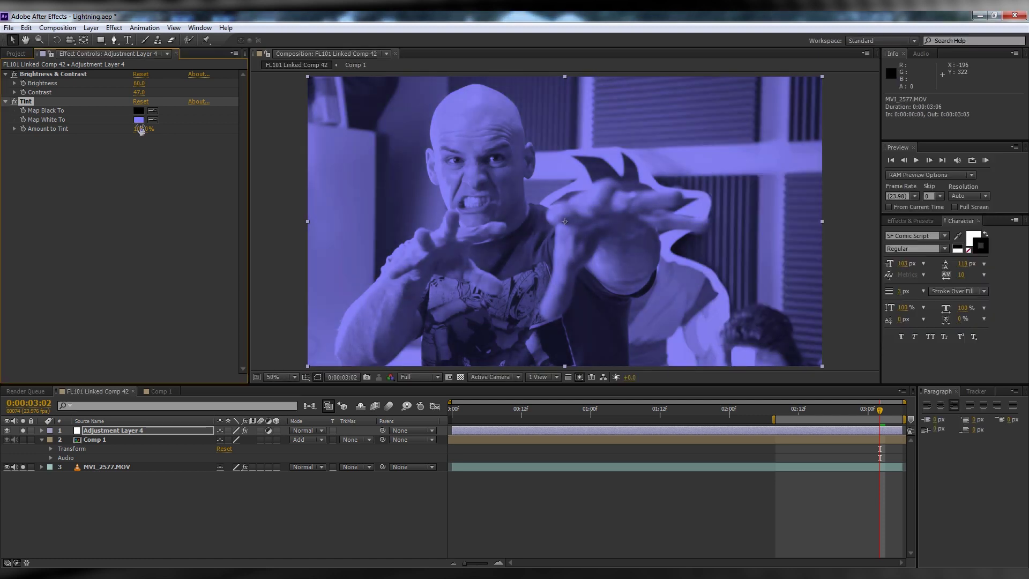
{"action": "type", "text": "30"}
{"action": "key", "text": "Return"}
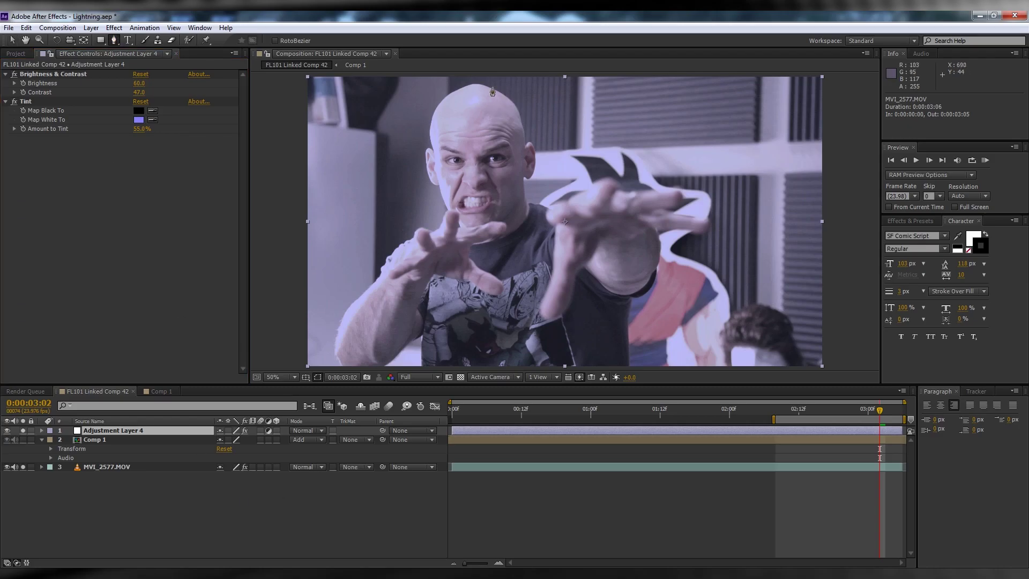
Draw closed Pen masks over half the man's face and around his hands and chest, then show mask feather
{"action": "left_click", "coordinate": [485, 85]}
{"action": "left_click", "coordinate": [505, 96]}
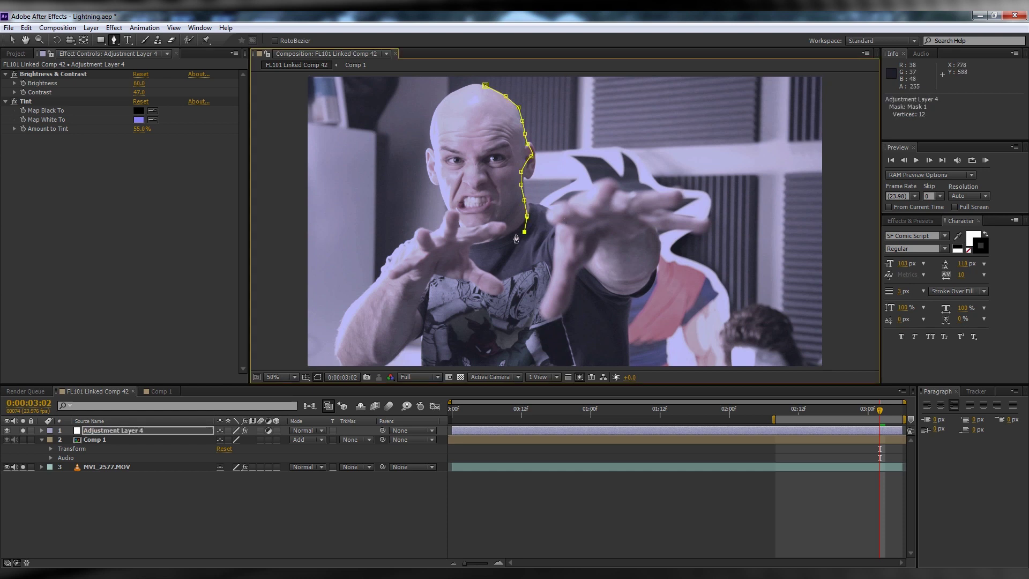
{"action": "left_click", "coordinate": [485, 86]}
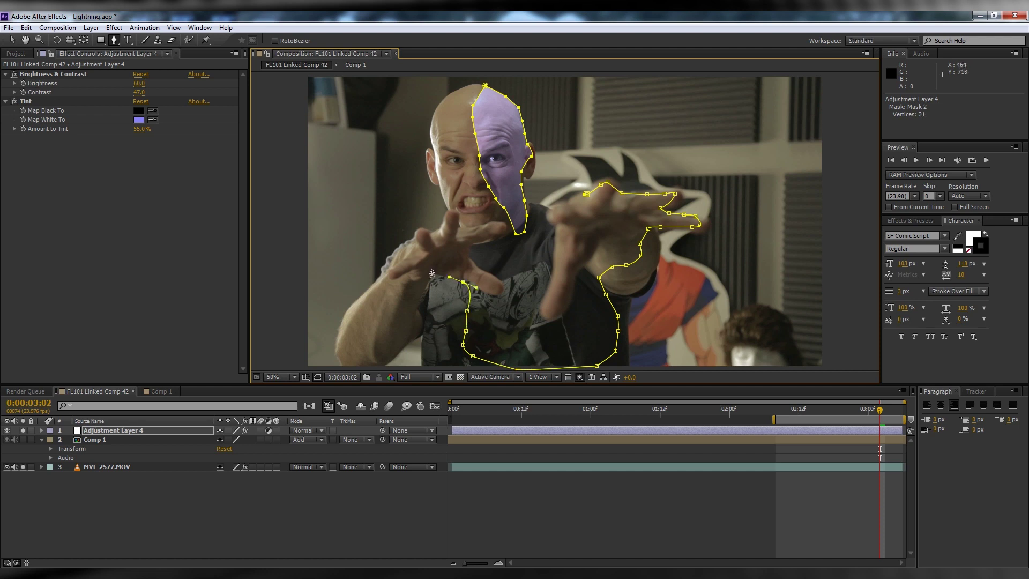
{"action": "left_click", "coordinate": [587, 194]}
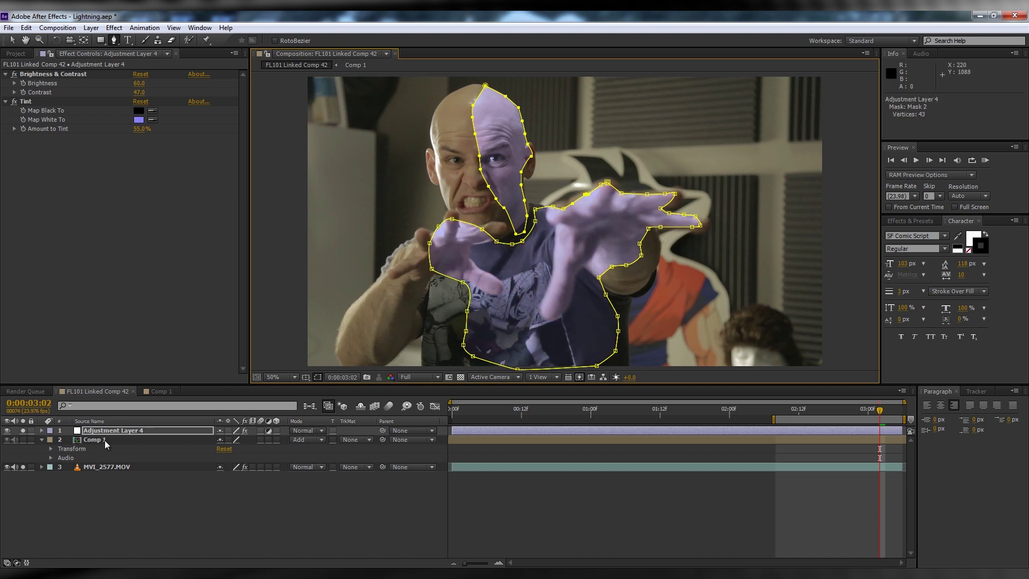
{"action": "left_click", "coordinate": [103, 434]}
{"action": "key", "text": "f"}
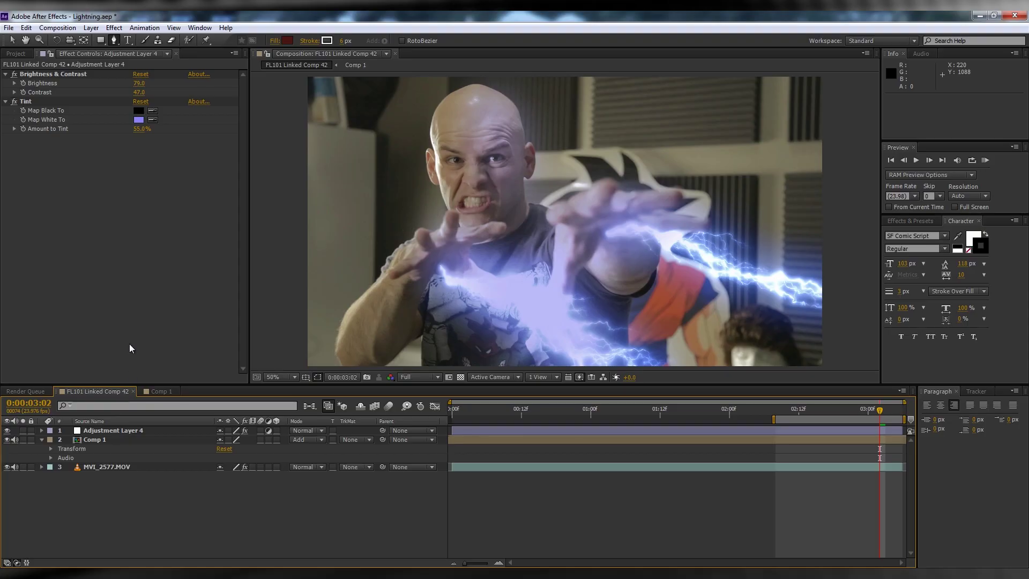
Keyframe Adjustment Layer 4's Opacity at 0% at 0:00:02:20, then back to 100%
{"action": "left_click", "coordinate": [97, 436]}
{"action": "left_click", "coordinate": [93, 431]}
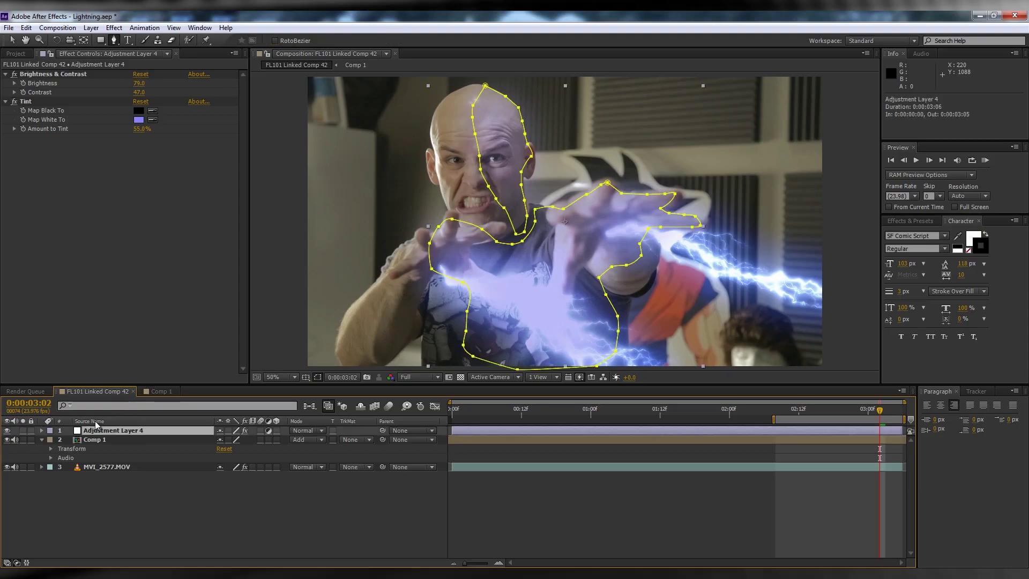
{"action": "key", "text": "t"}
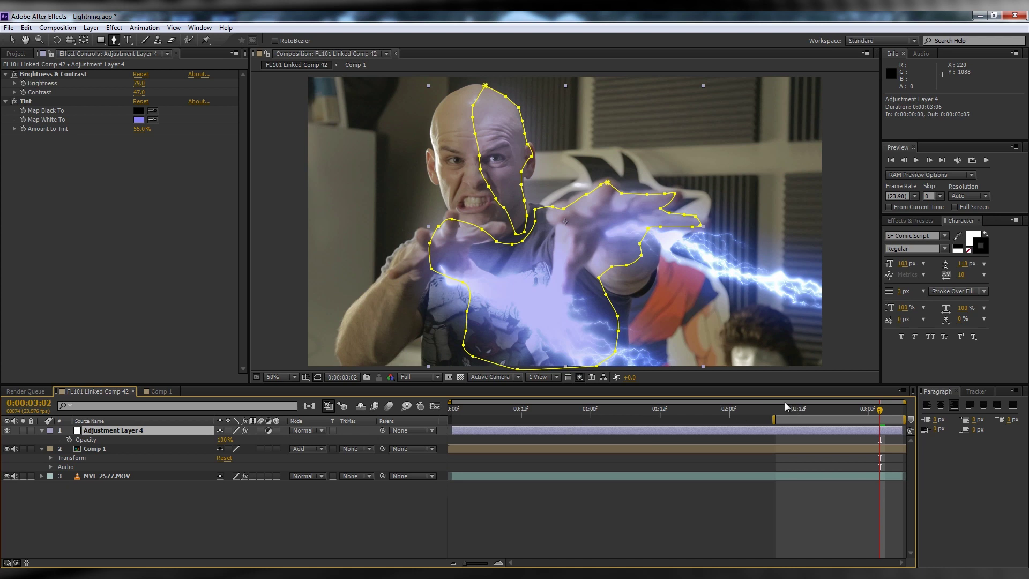
{"action": "left_click_drag", "start_coordinate": [763, 411], "coordinate": [777, 411]}
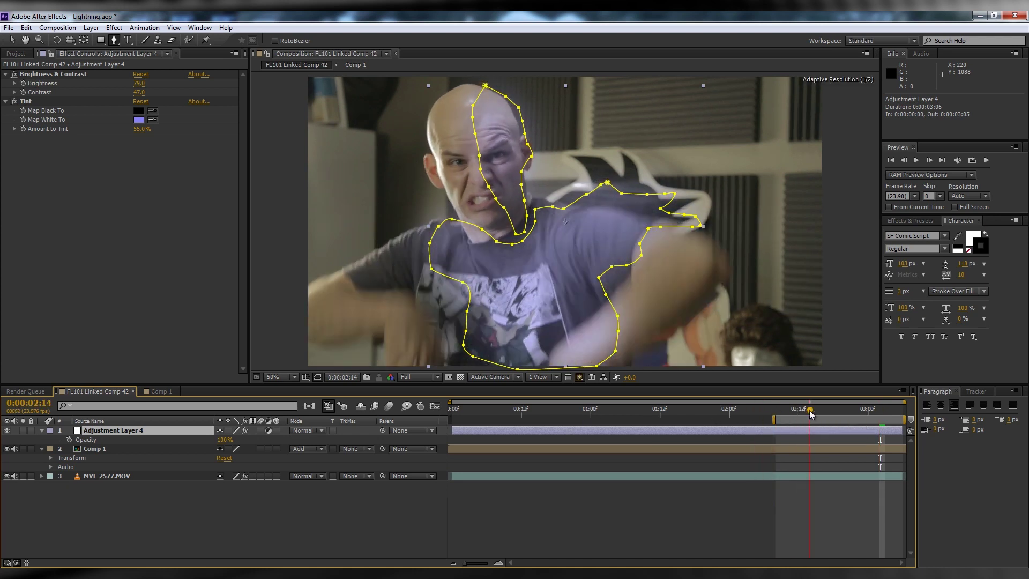
{"action": "left_click_drag", "start_coordinate": [811, 412], "coordinate": [816, 411]}
{"action": "left_click_drag", "start_coordinate": [223, 440], "coordinate": [199, 440]}
{"action": "left_click_drag", "start_coordinate": [816, 412], "coordinate": [846, 413]}
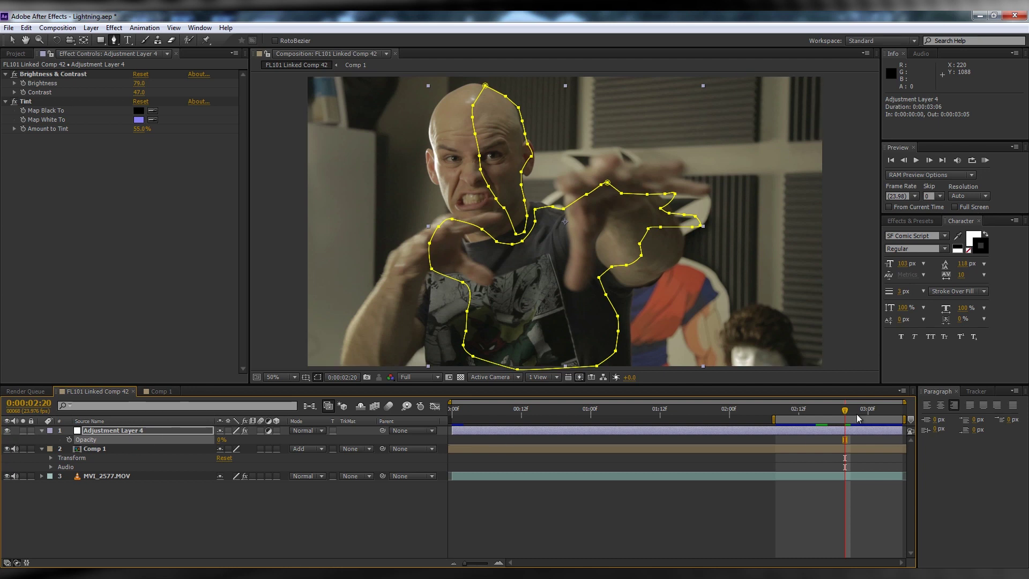
{"action": "key", "text": "Page_Down"}
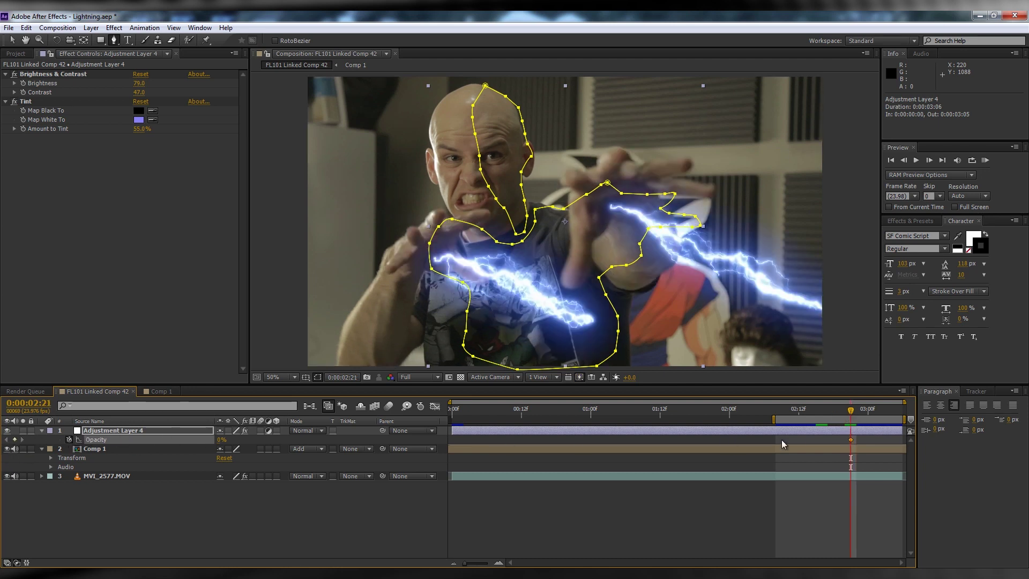
{"action": "left_click_drag", "start_coordinate": [851, 439], "coordinate": [845, 439]}
{"action": "left_click_drag", "start_coordinate": [221, 439], "coordinate": [307, 439]}
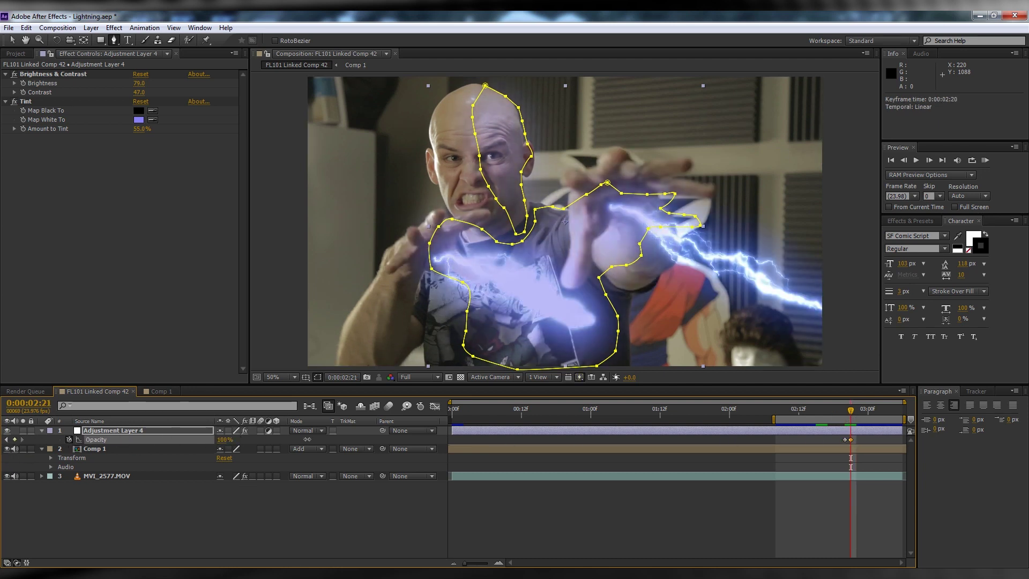
Add flicker Opacity keyframes of 77%, 37%, 50% and 100% from 0:00:02:23 to about 0:00:03:03
{"action": "left_click_drag", "start_coordinate": [850, 411], "coordinate": [862, 411]}
{"action": "left_click_drag", "start_coordinate": [225, 440], "coordinate": [215, 441]}
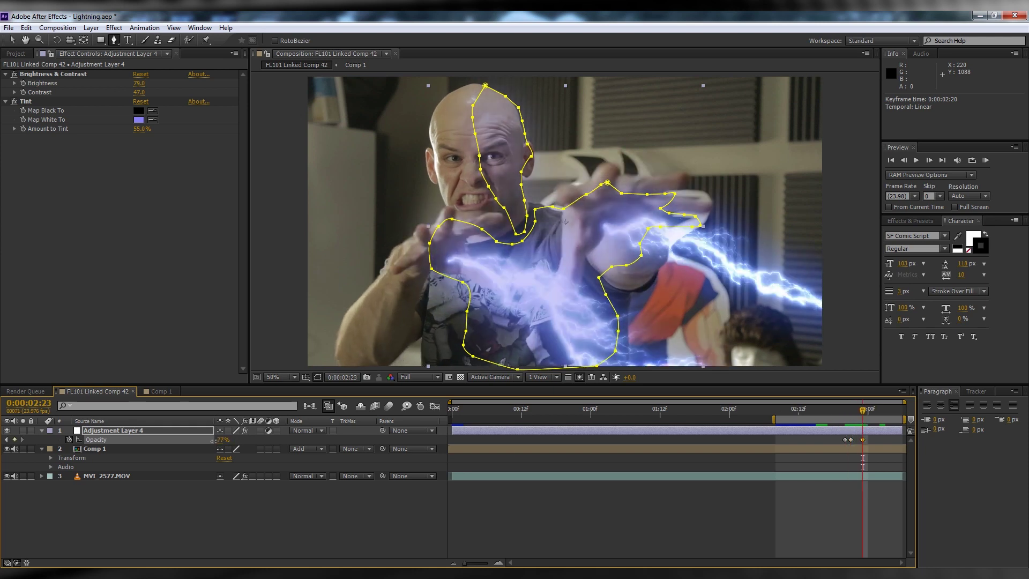
{"action": "left_click_drag", "start_coordinate": [862, 411], "coordinate": [874, 411]}
{"action": "left_click_drag", "start_coordinate": [222, 440], "coordinate": [572, 447]}
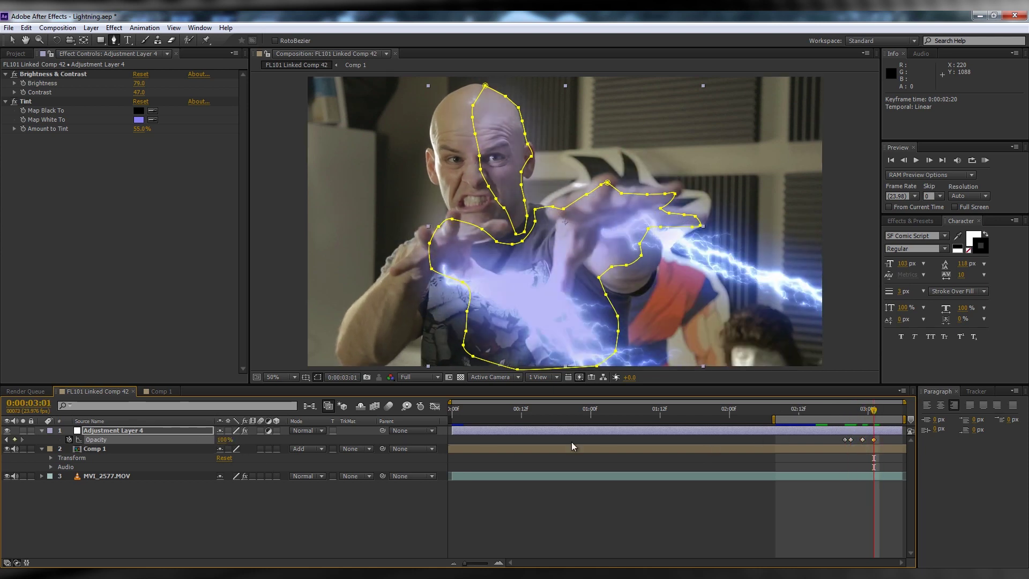
{"action": "left_click", "coordinate": [878, 411]}
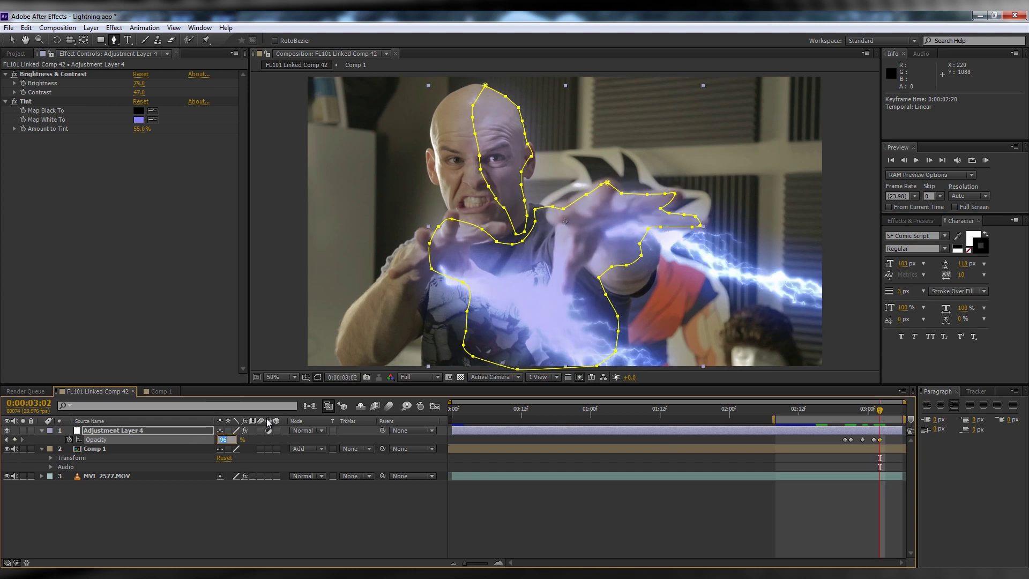
{"action": "type", "text": "50"}
{"action": "key", "text": "Return"}
{"action": "key", "text": "Page_Down"}
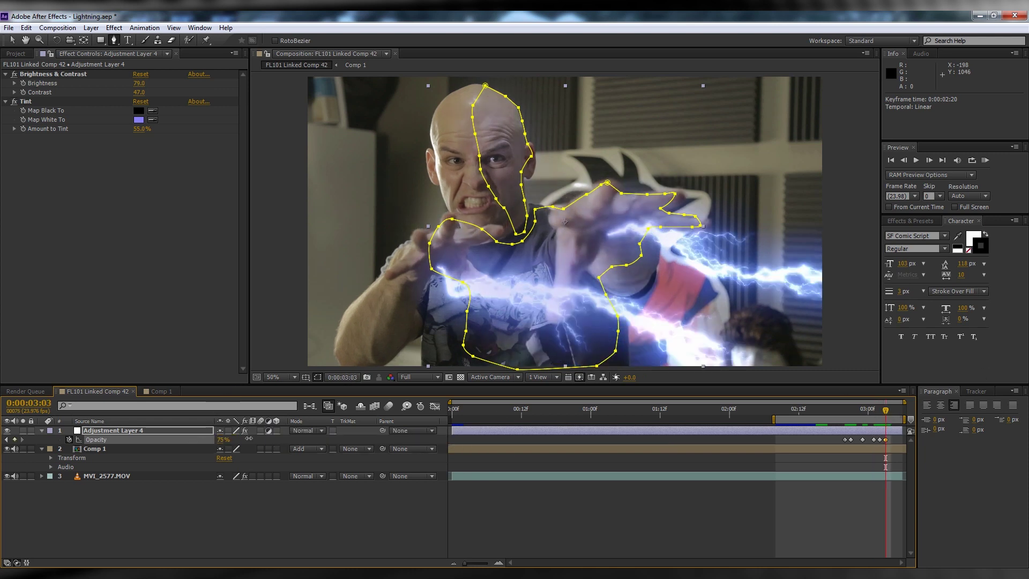
{"action": "left_click_drag", "start_coordinate": [249, 439], "coordinate": [894, 444]}
{"action": "key", "text": "Page_Down"}
{"action": "key", "text": "Page_Down"}
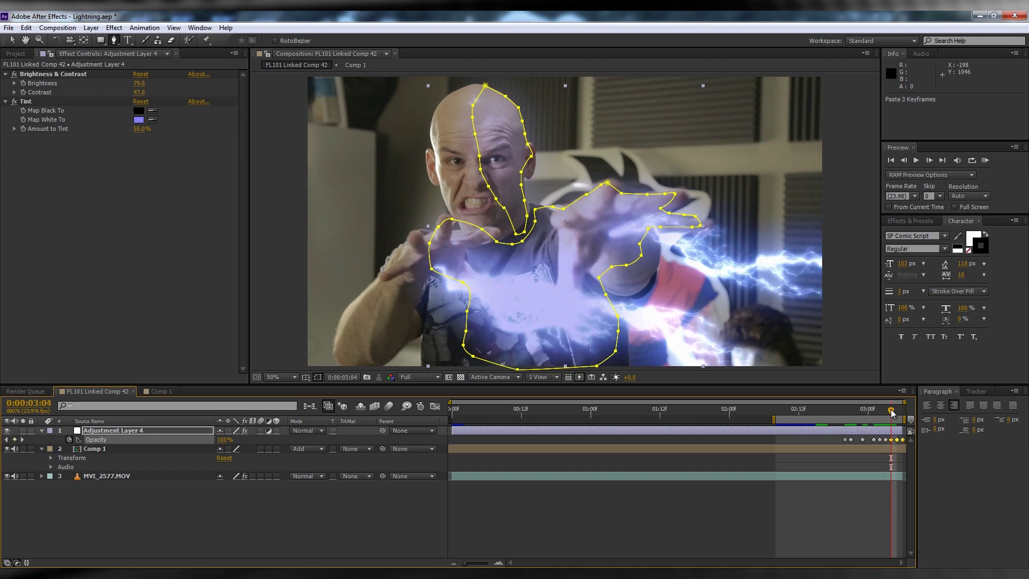